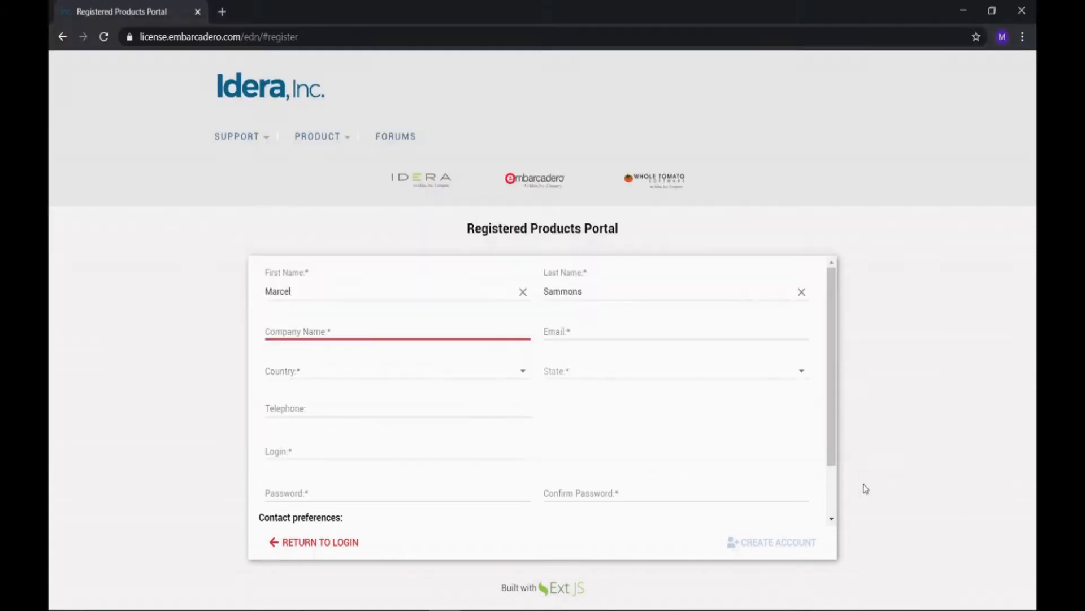
# Return from Notepad to the portal's account sign-up form in Chrome
pyautogui.click(863, 486)
# Enter Grey Boys' High School as the company name and fill in the contact's e-mail address
pyautogui.click(400, 330)
pyautogui.write('Gr')
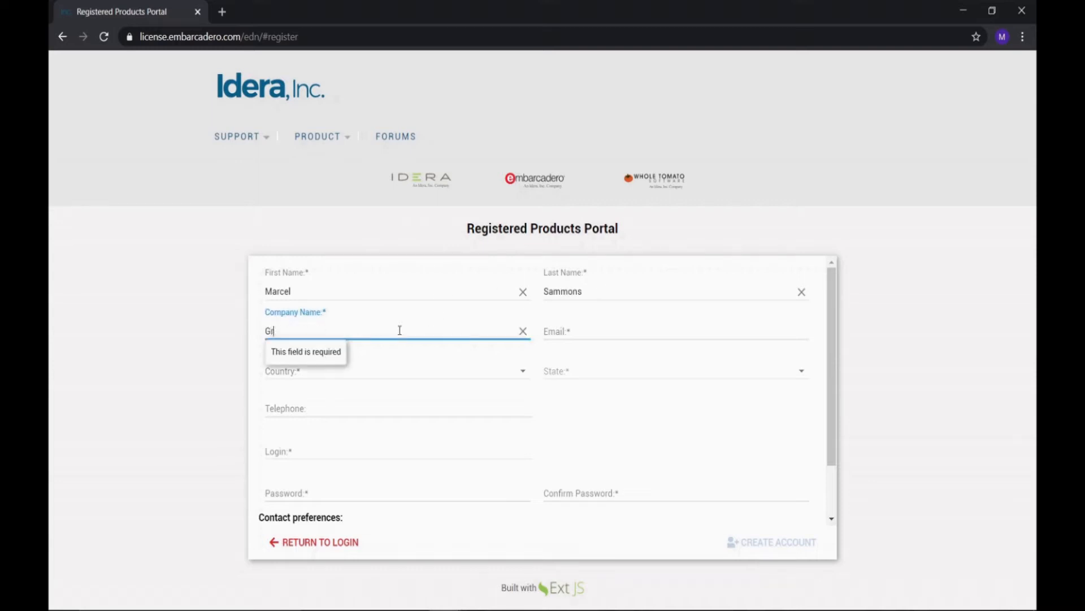
pyautogui.write("ey Boys' High School")
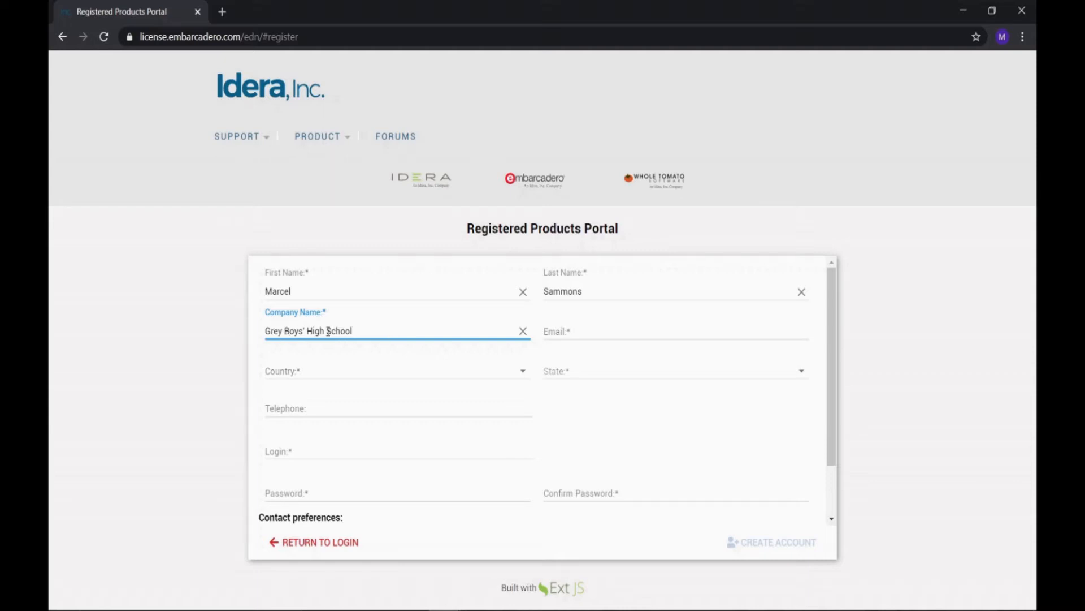
pyautogui.click(560, 328)
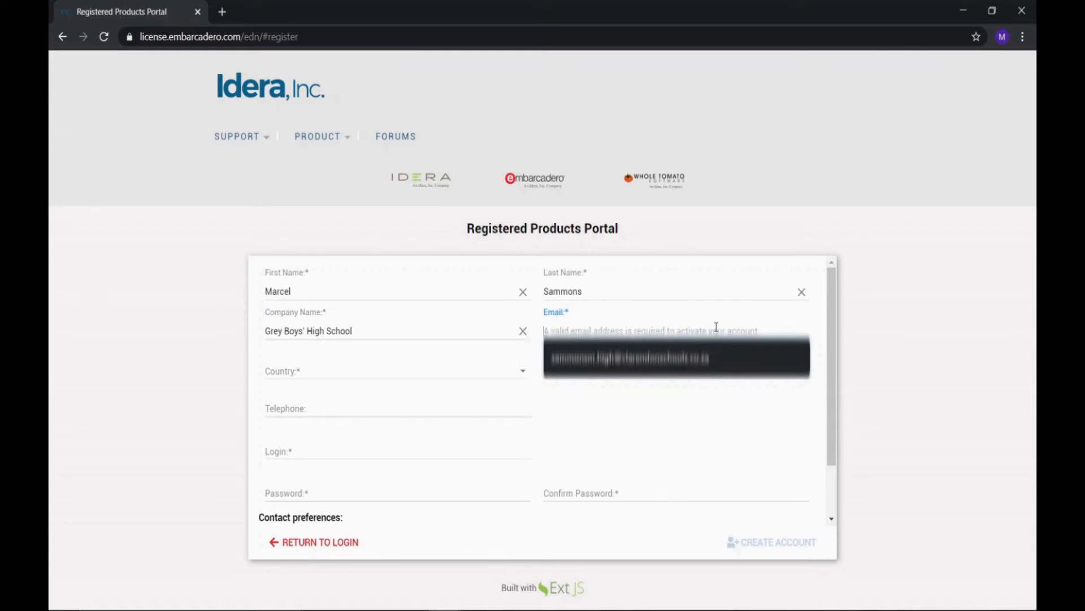
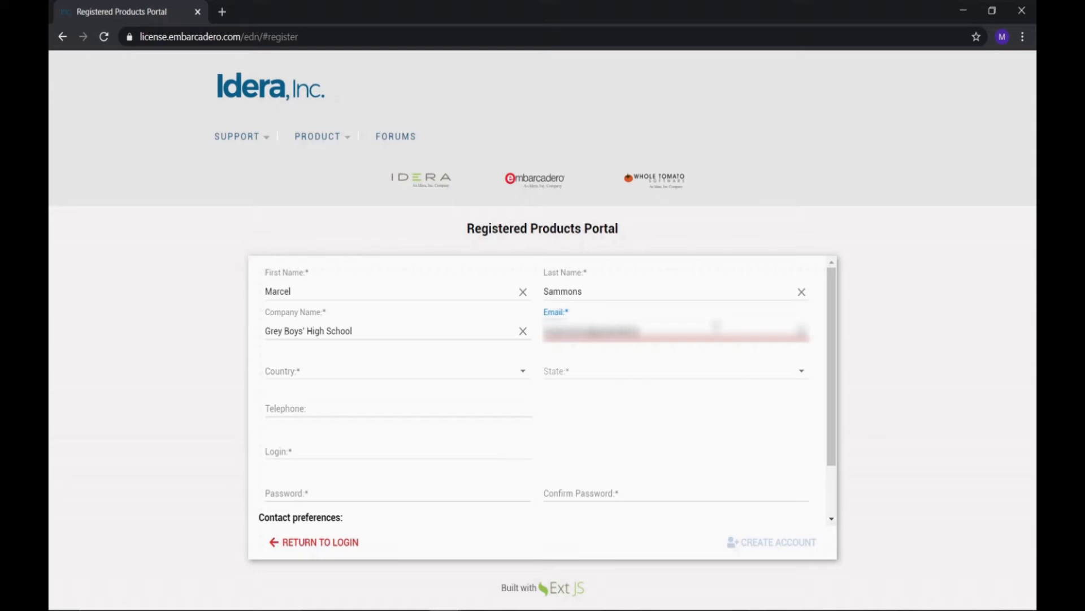
# Set the registration country to South Africa by searching 'South af' in the Country list
pyautogui.click(373, 375)
pyautogui.write('South')
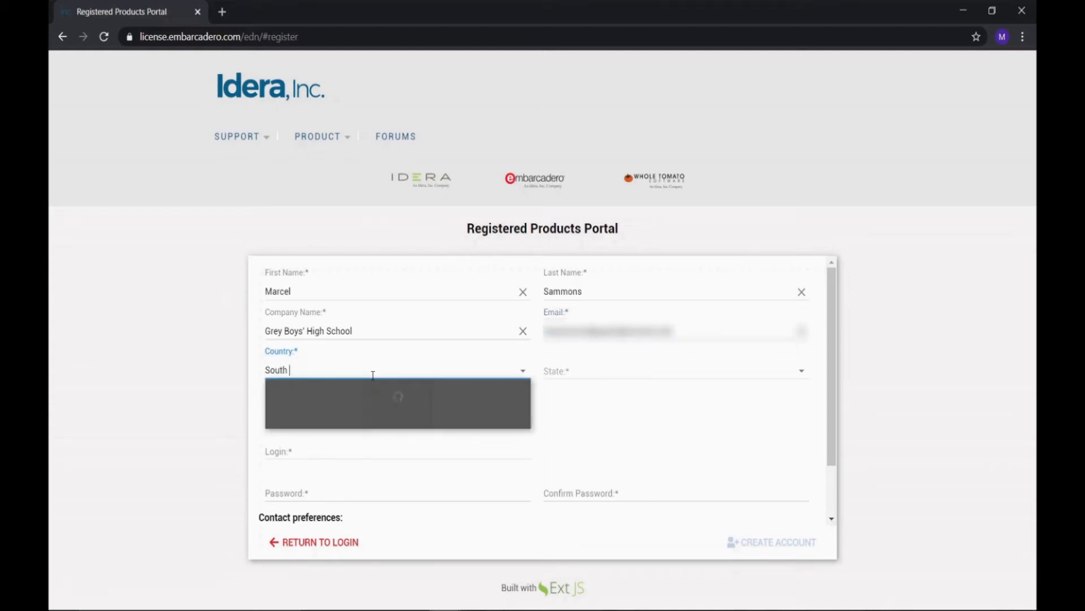
pyautogui.write(' af')
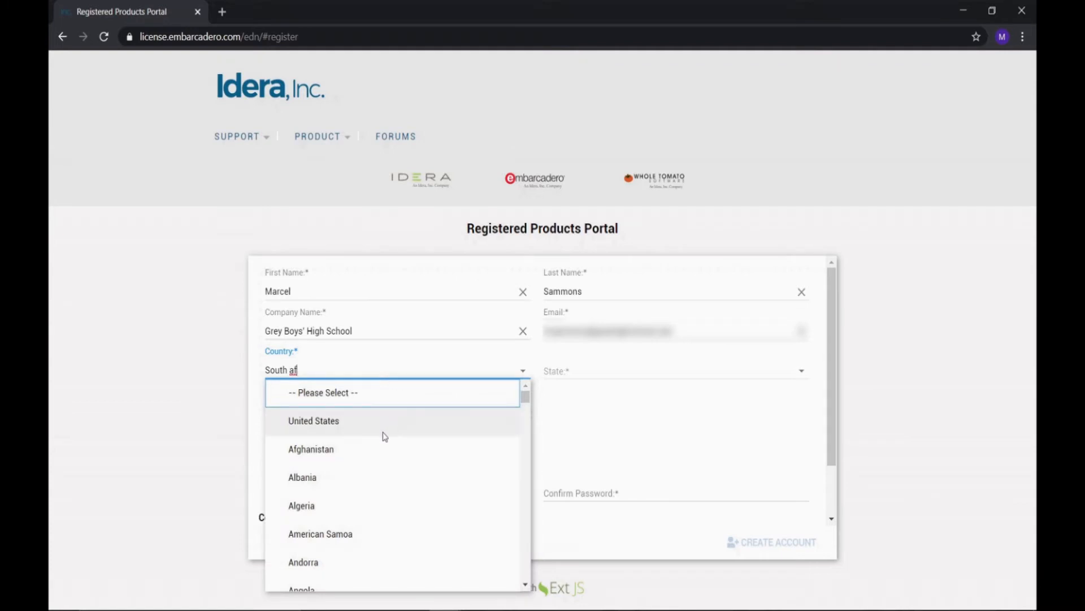
pyautogui.moveTo(525, 397); pyautogui.dragTo(525, 543)
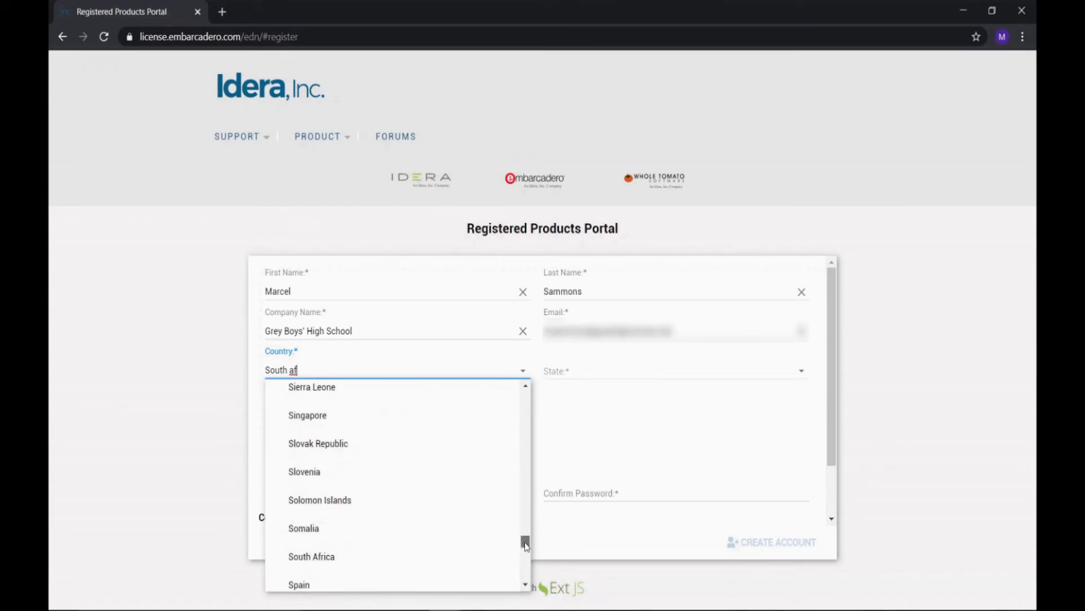
pyautogui.click(410, 553)
pyautogui.click(585, 375)
pyautogui.click(801, 378)
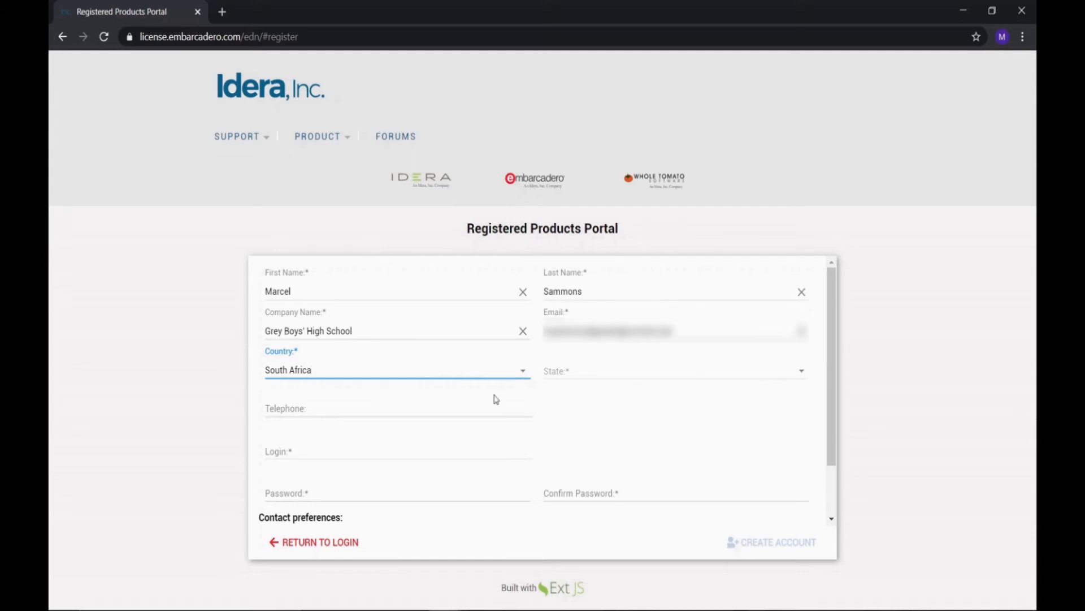
pyautogui.click(322, 406)
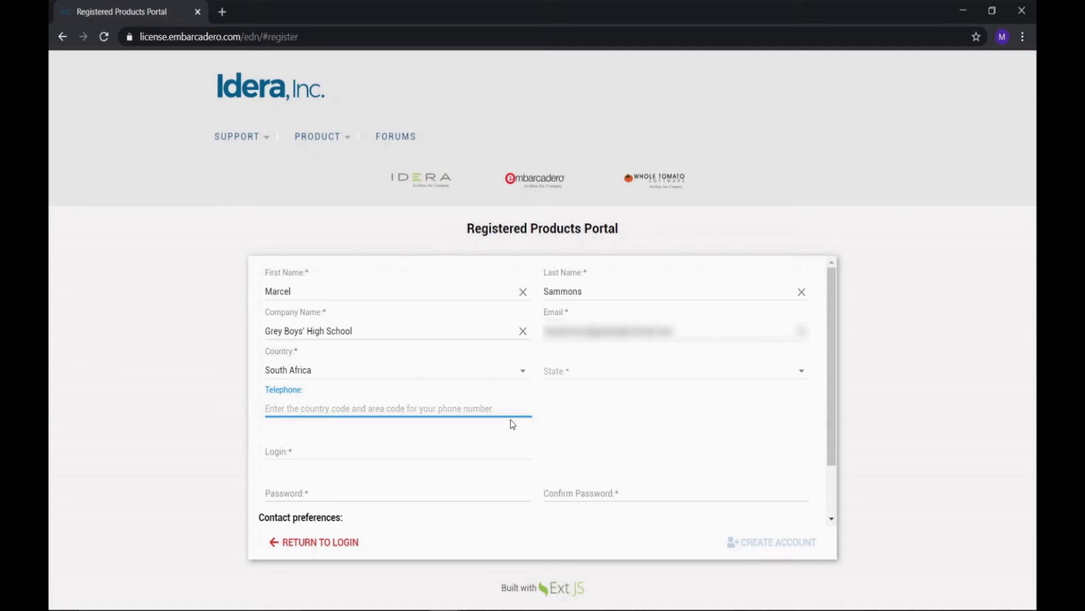
# Enter a +27 telephone number and the account's login e-mail
pyautogui.write('+27')
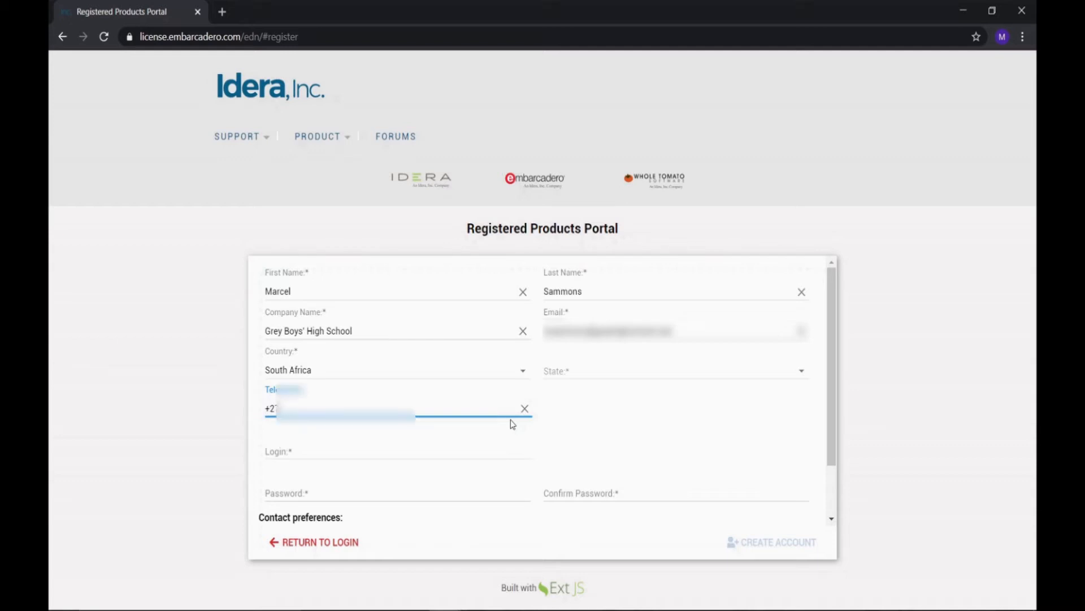
pyautogui.write('*****')
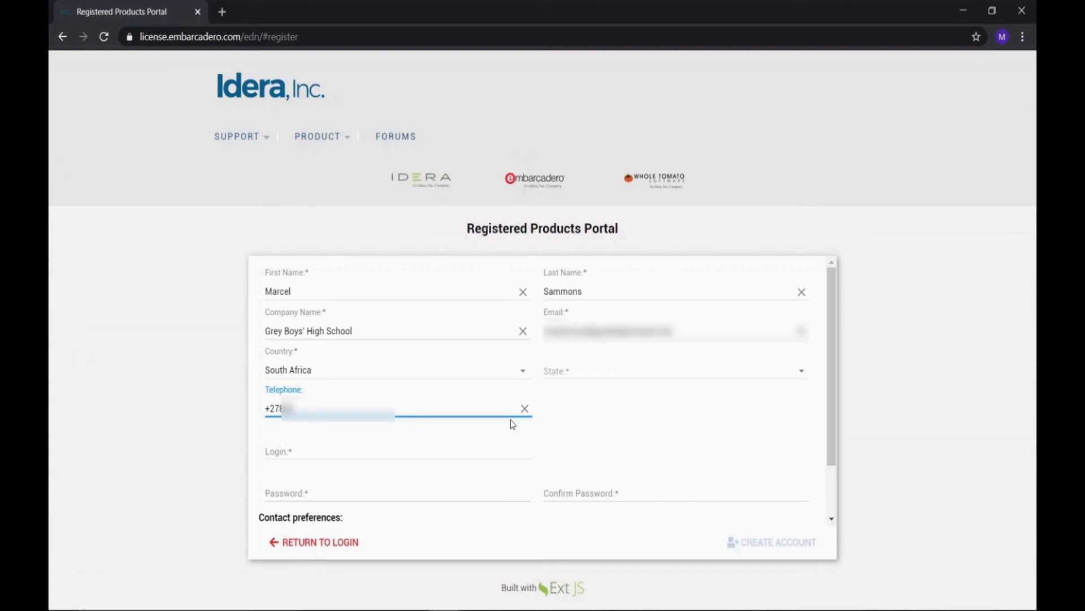
pyautogui.write('*****')
pyautogui.click(405, 450)
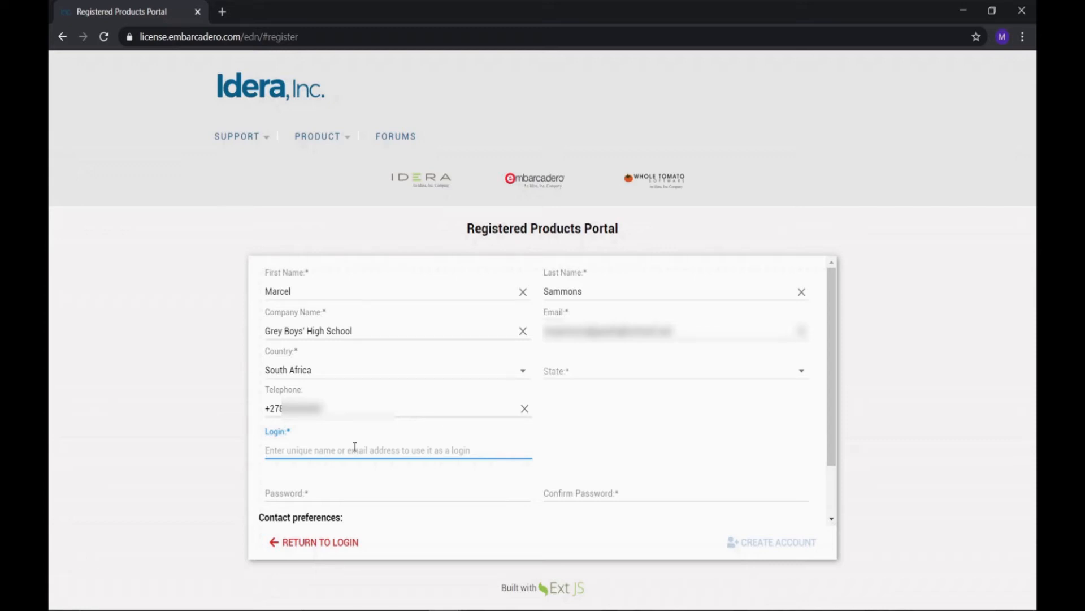
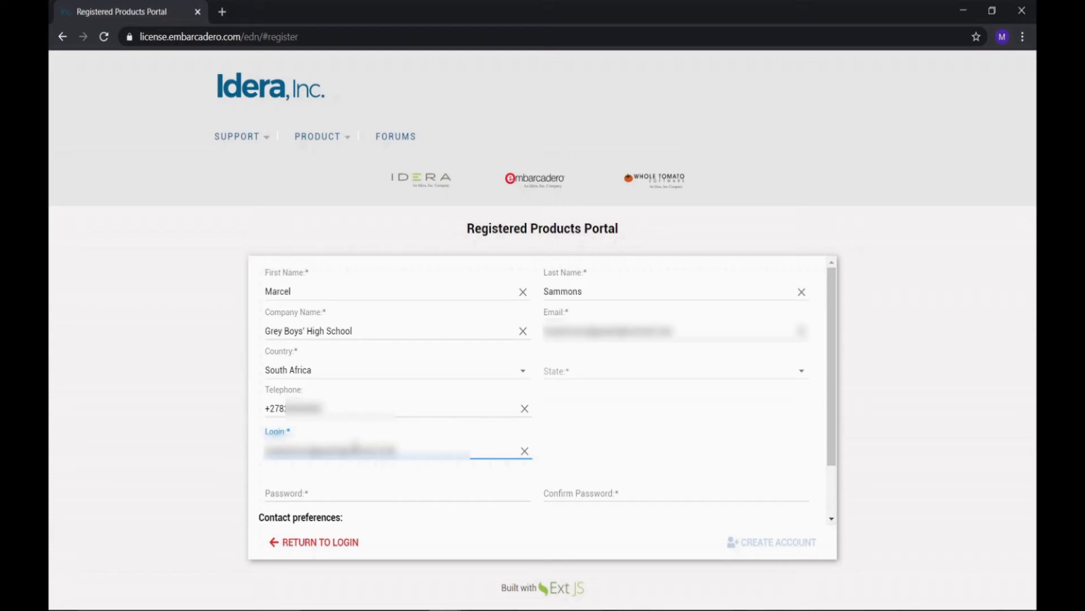
# Enter and confirm the account password, then scroll down to the consent checkboxes
pyautogui.click(342, 492)
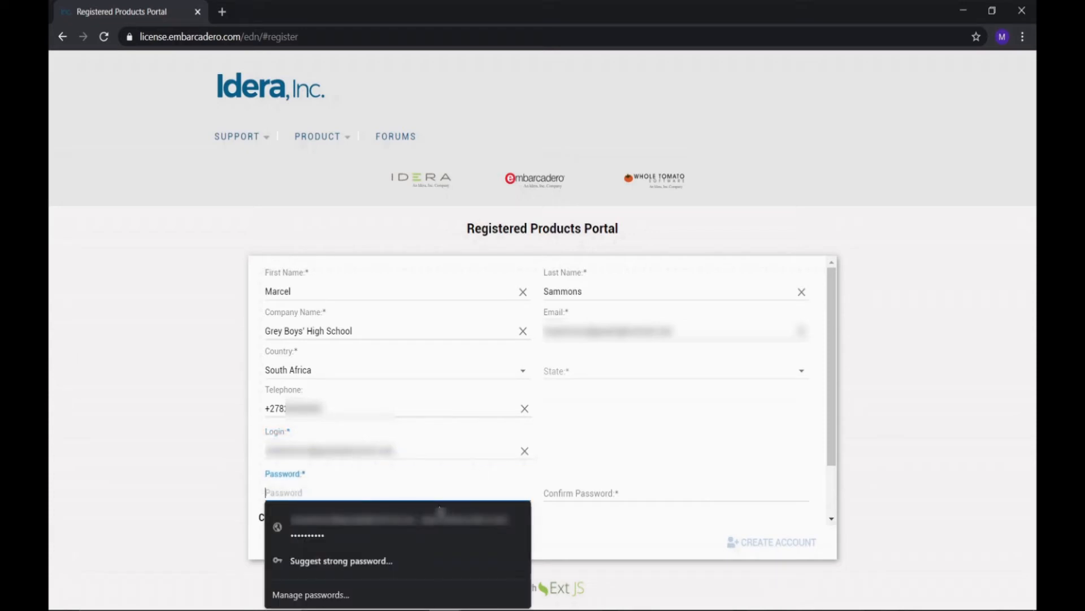
pyautogui.write('**********')
pyautogui.press('Tab')
pyautogui.write('**********')
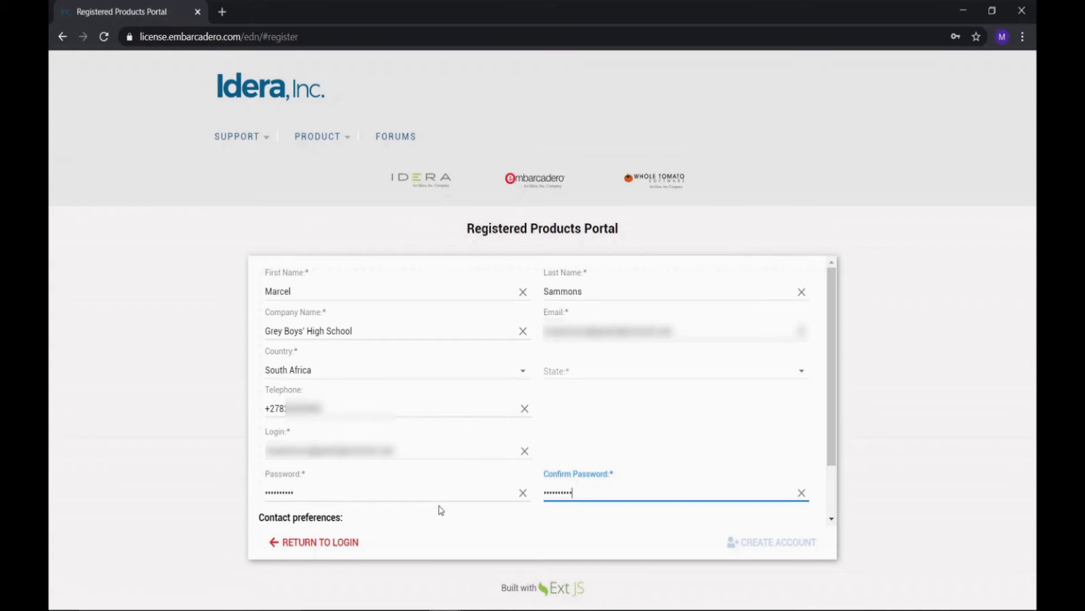
pyautogui.scroll(-2, 436, 469)
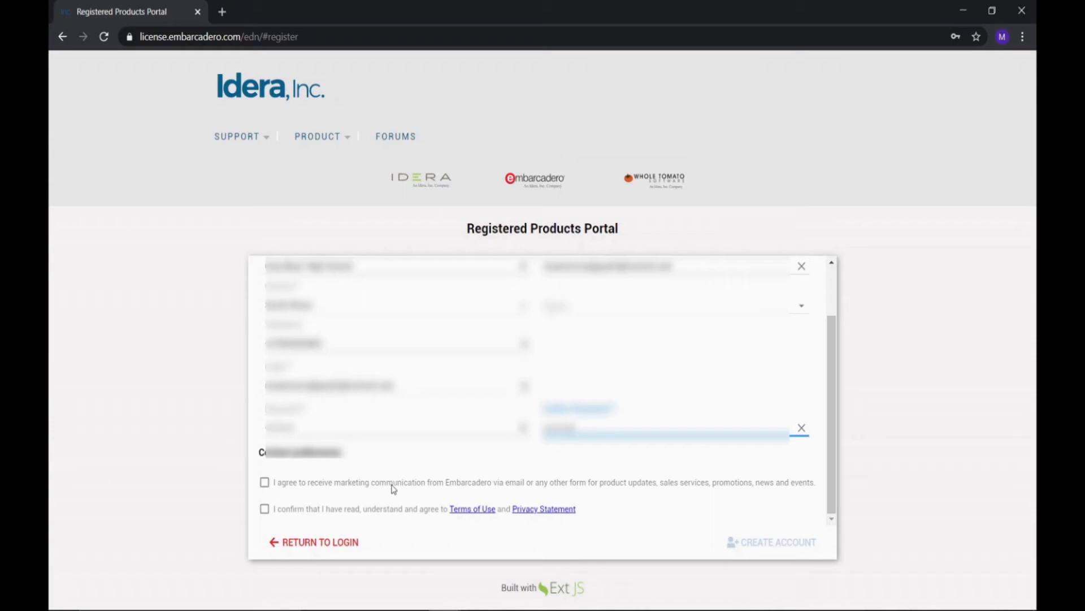
# Accept the Terms of Use and Privacy Statement and create the portal account
pyautogui.click(265, 509)
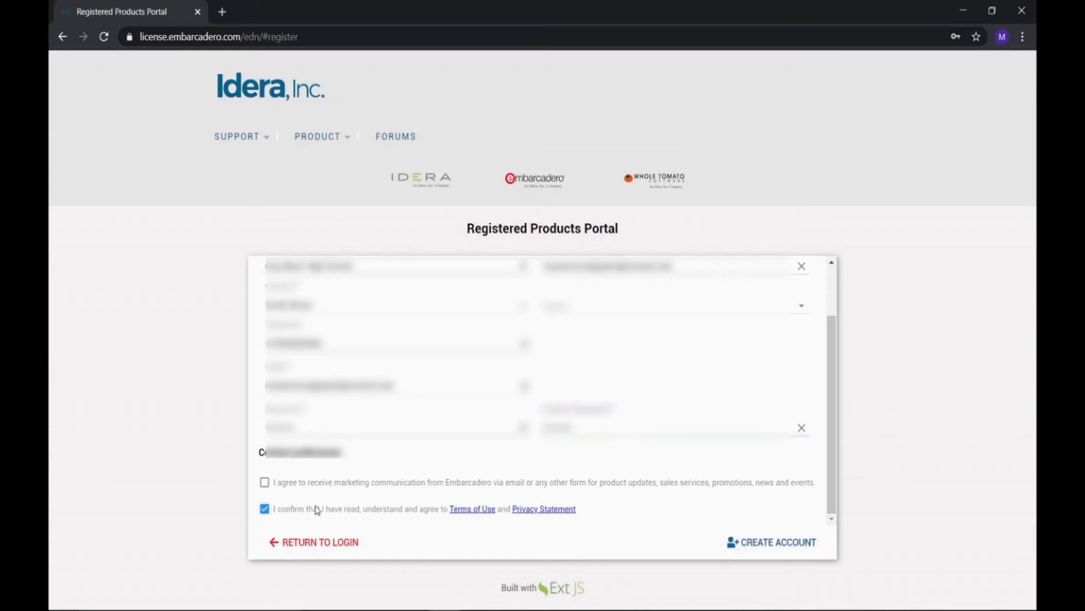
pyautogui.click(735, 542)
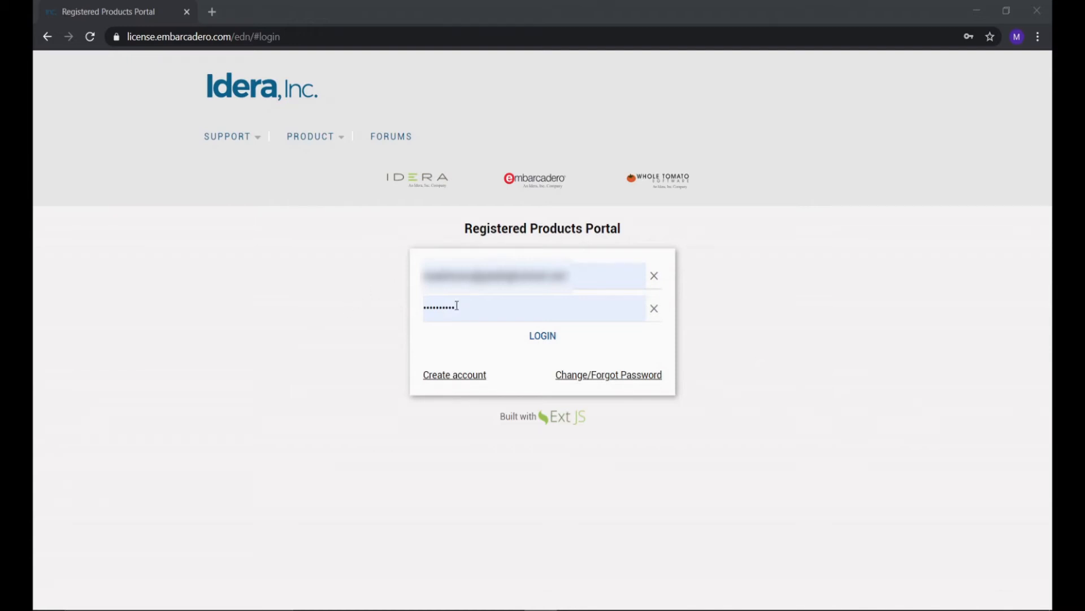
# Log in, untick marketing communication on Account Info, and save the profile
pyautogui.click(545, 339)
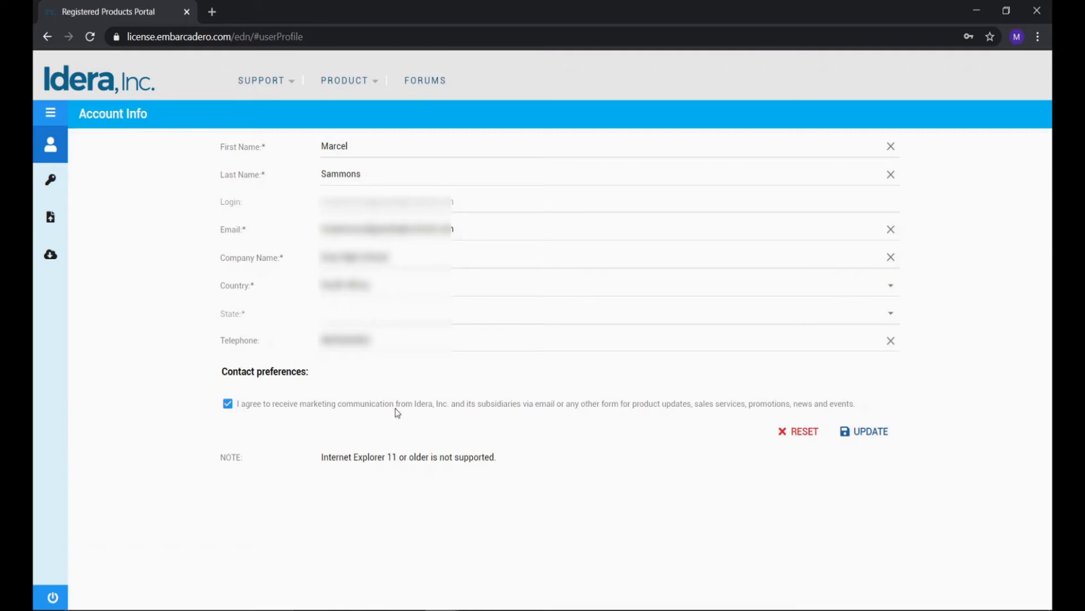
pyautogui.click(228, 403)
pyautogui.click(864, 432)
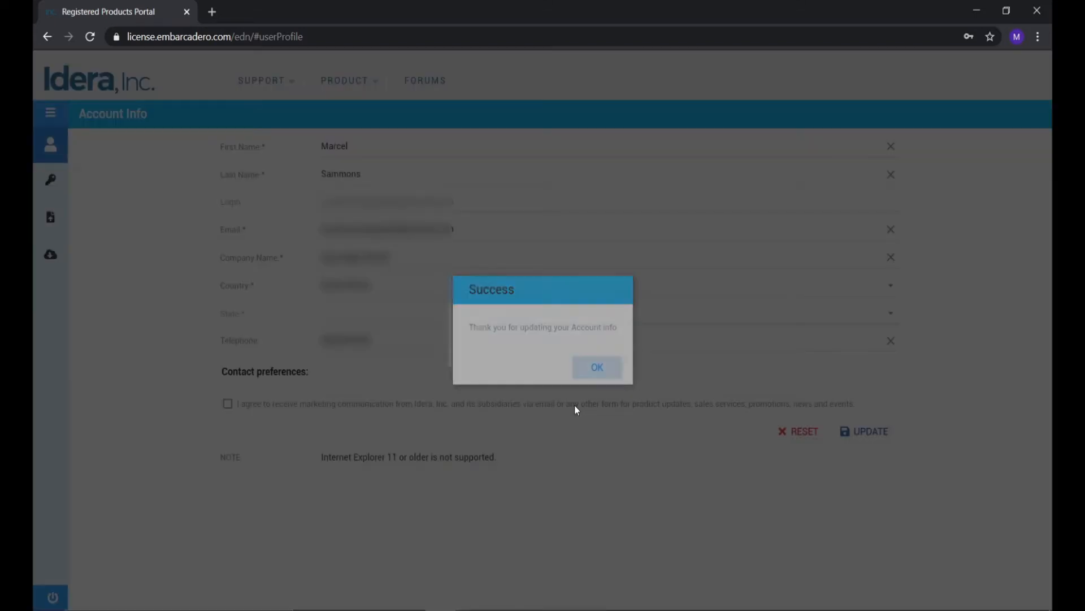
# Dismiss the Success confirmation and look over the SUPPORT and PRODUCT menus
pyautogui.click(597, 367)
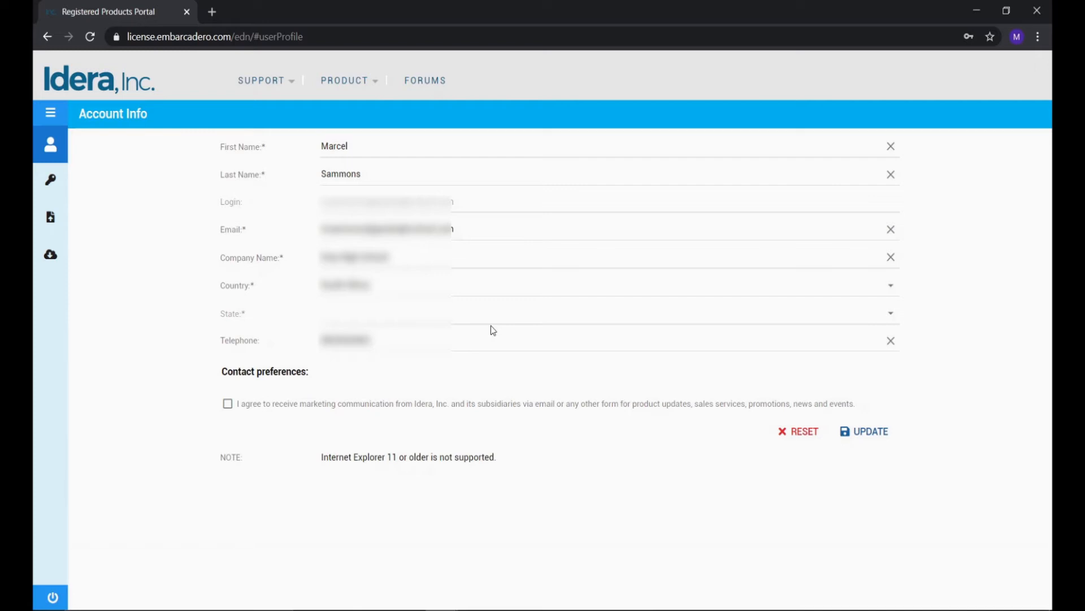
pyautogui.moveTo(371, 80)
pyautogui.moveTo(385, 117)
pyautogui.moveTo(263, 86)
# Review My Registered Products, then check My Network Licenses, which shows none available
pyautogui.click(51, 184)
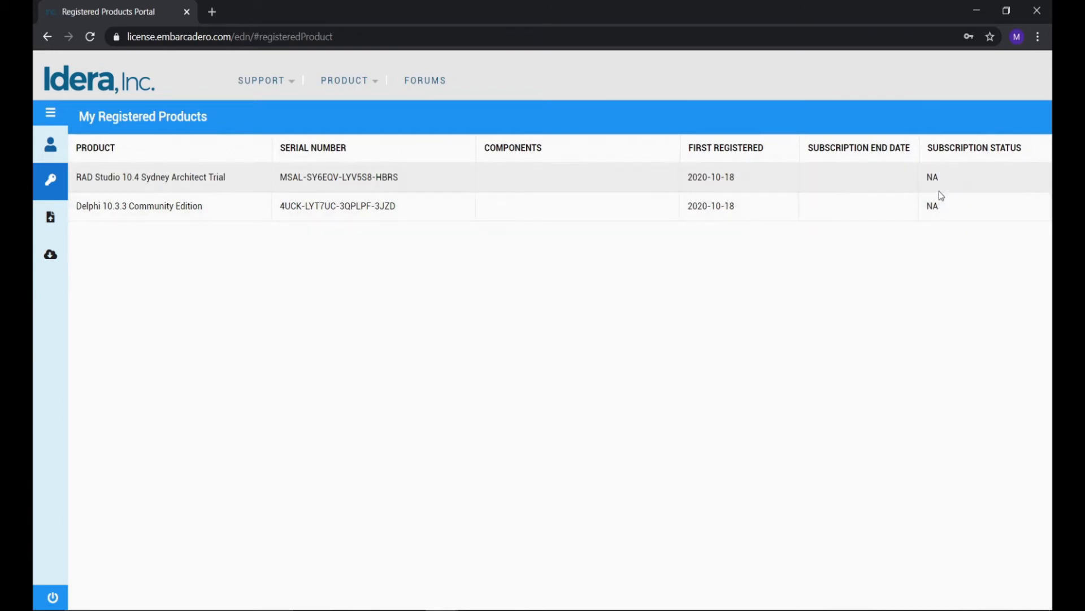
pyautogui.click(50, 217)
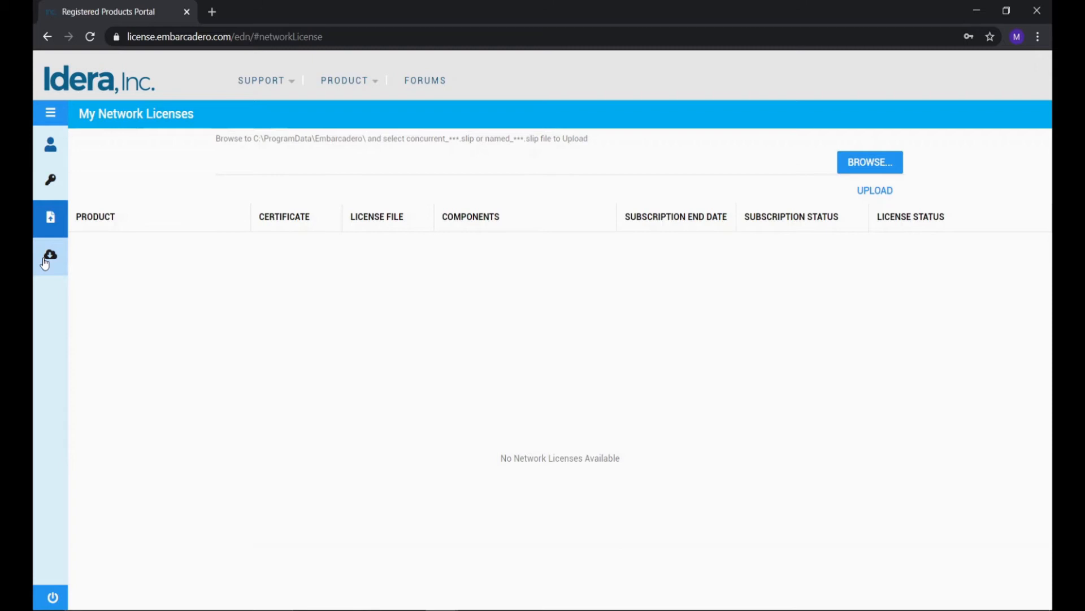
# Go back to the My Registered Products list from the sidebar key icon
pyautogui.click(51, 181)
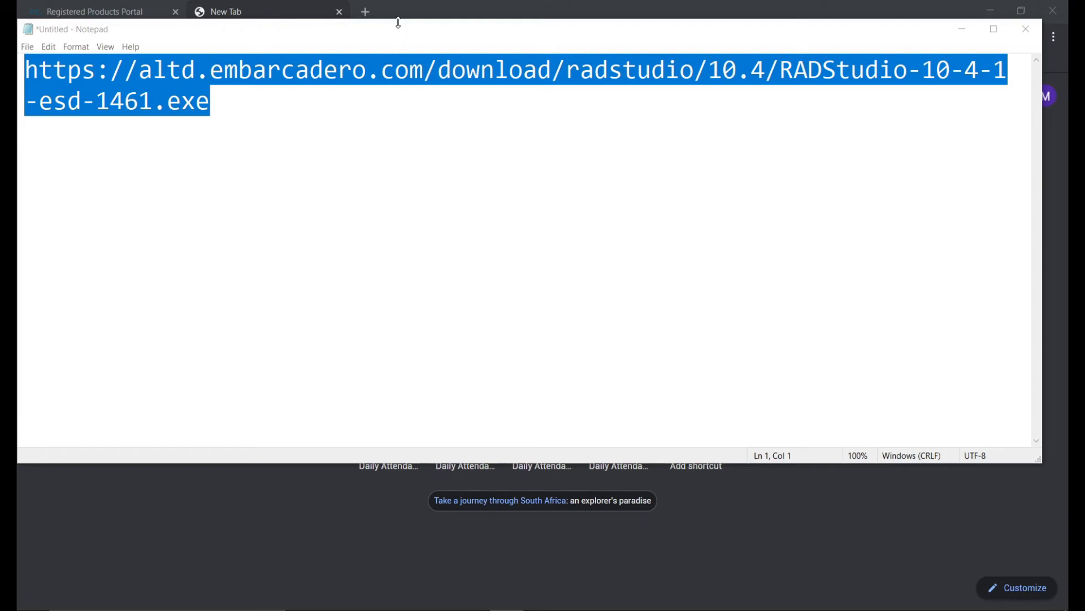
# Download RADStudio-10-4-1-esd-1461.exe from the altd.embarcadero.com link in Chrome and launch it
pyautogui.click(286, 13)
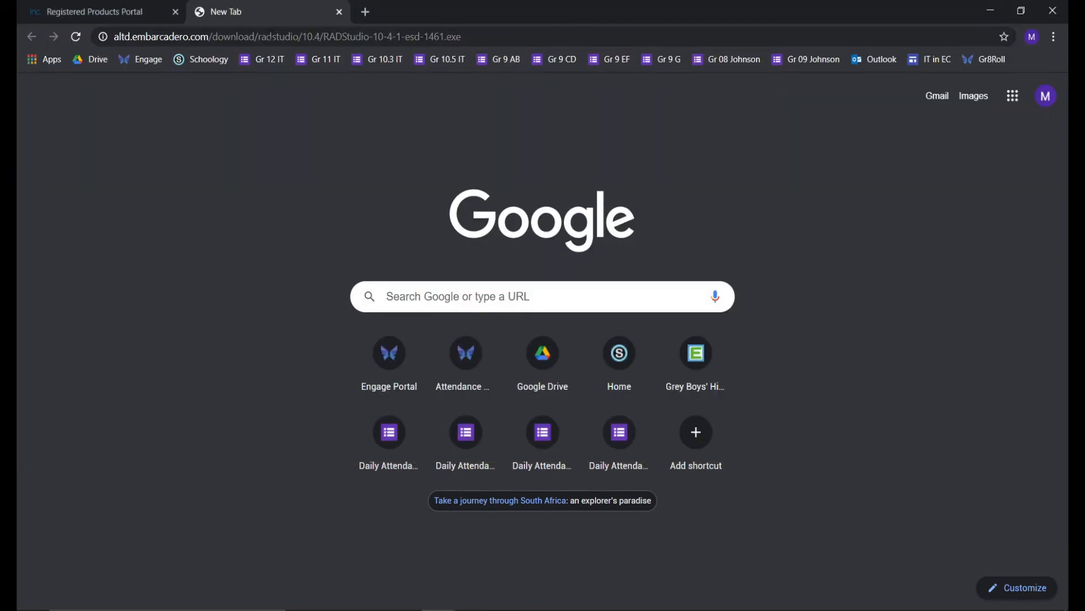
pyautogui.click(448, 35)
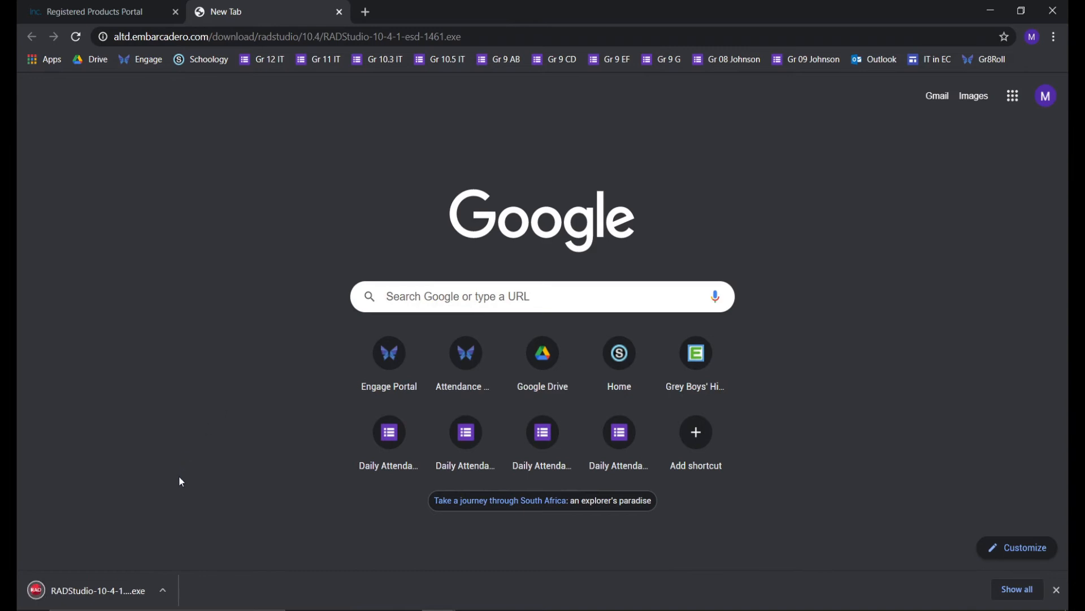
pyautogui.click(107, 585)
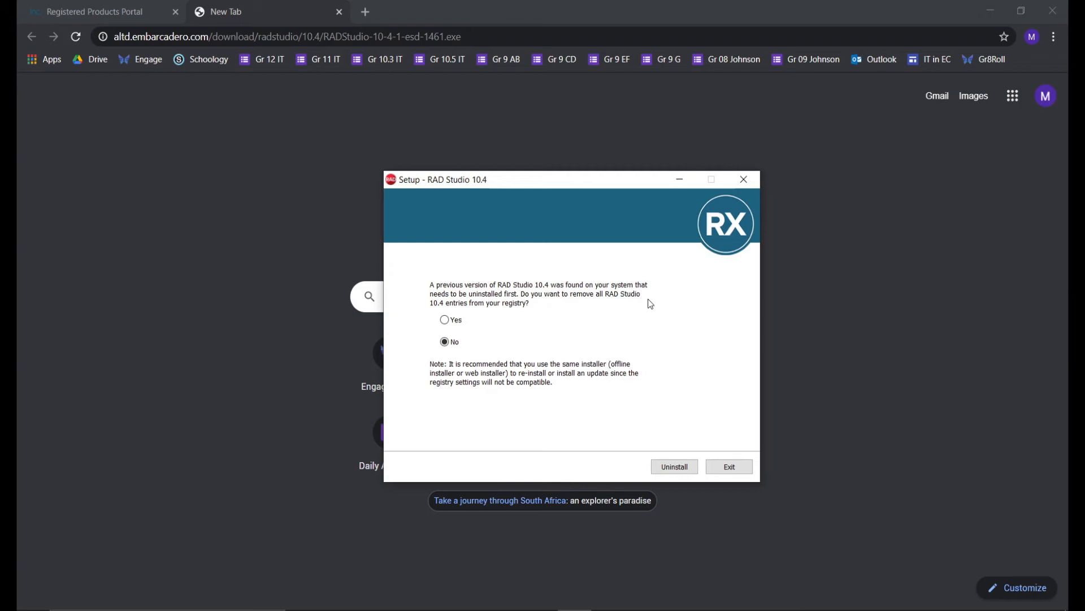
# Exit RAD Studio 10.4 Setup without uninstalling the existing RAD Studio 10.4
pyautogui.click(719, 466)
pyautogui.click(594, 382)
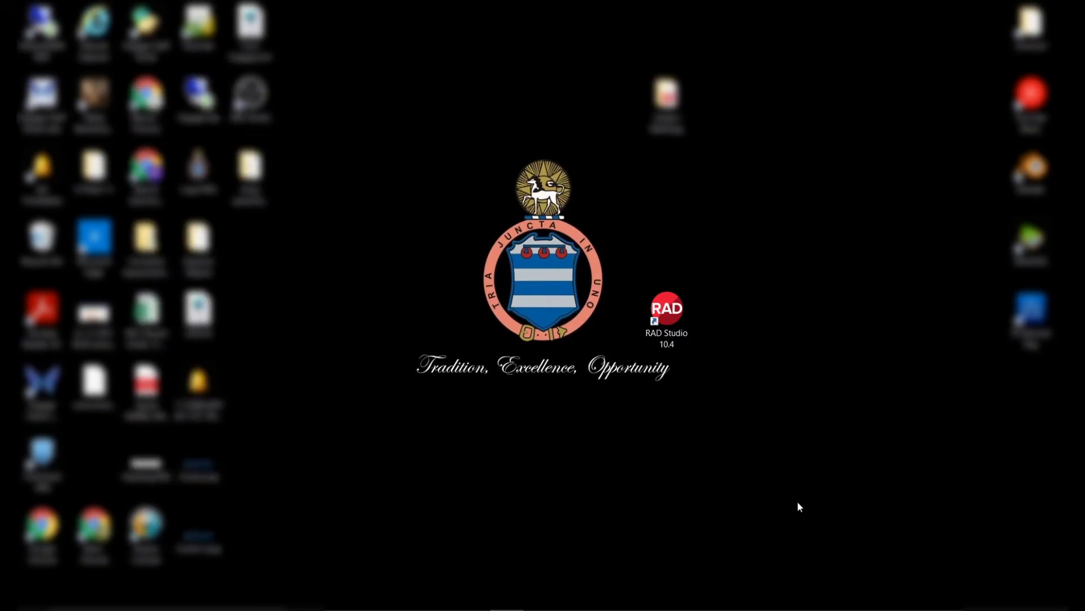
# Launch RAD Studio 10.4 from its desktop shortcut
pyautogui.doubleClick(659, 329)
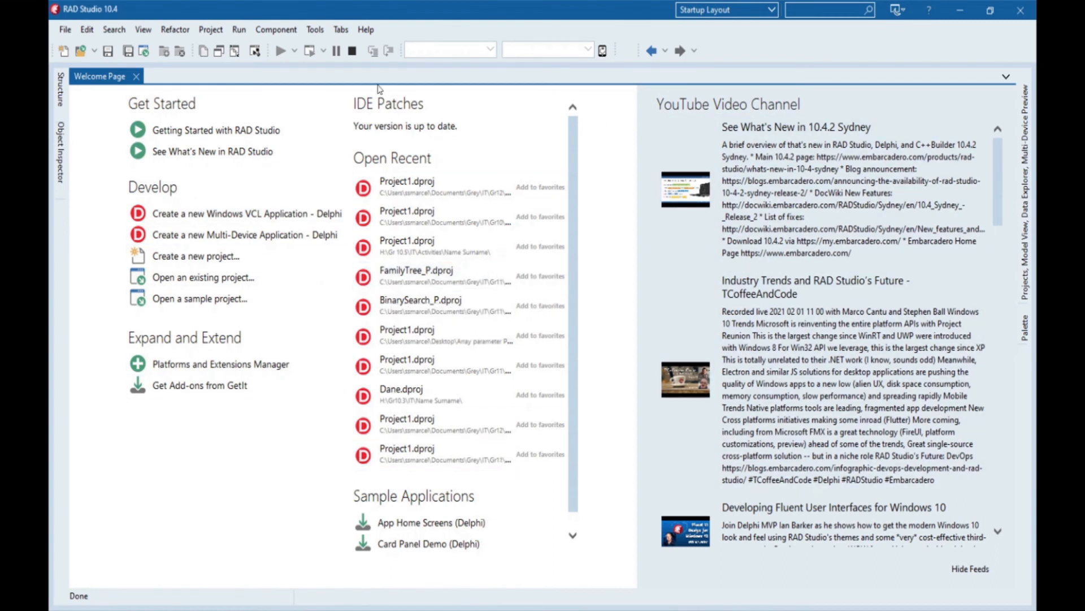
# Open Help > License Manager and start registering a new product license
pyautogui.click(366, 33)
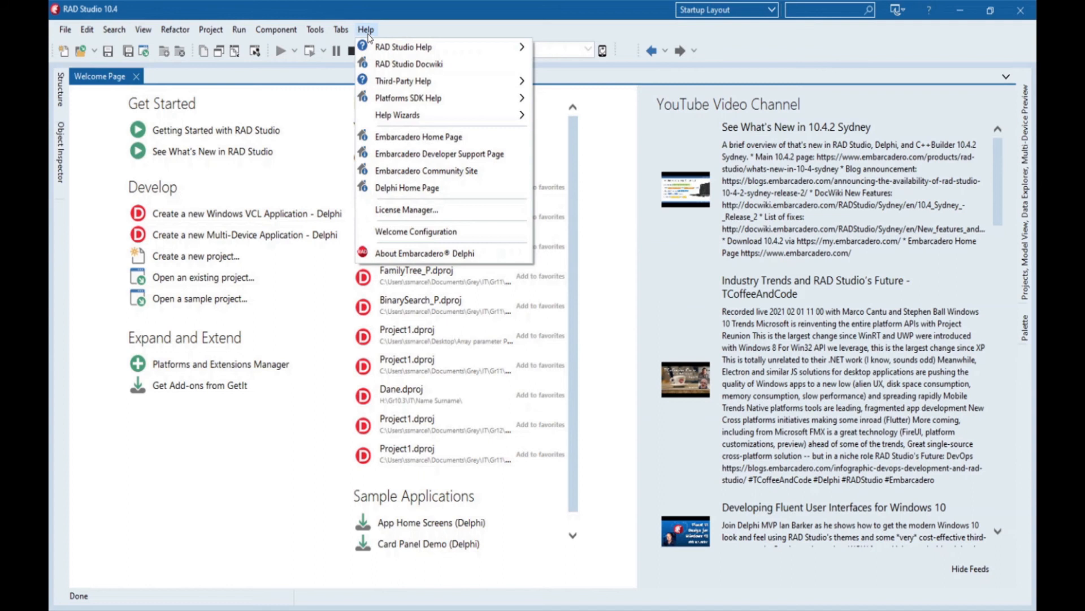
pyautogui.click(403, 217)
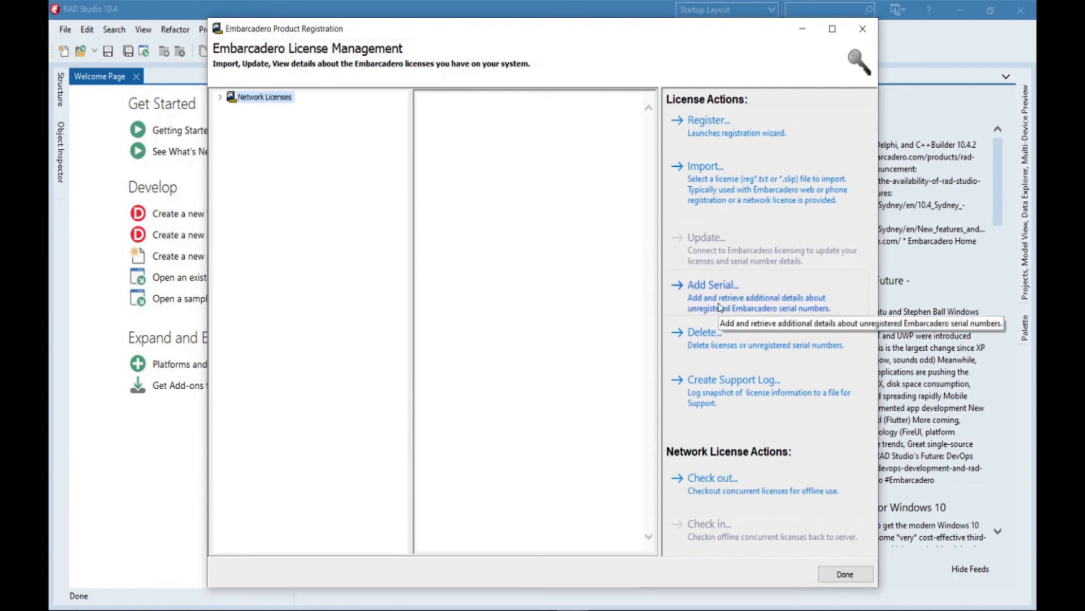
pyautogui.click(742, 135)
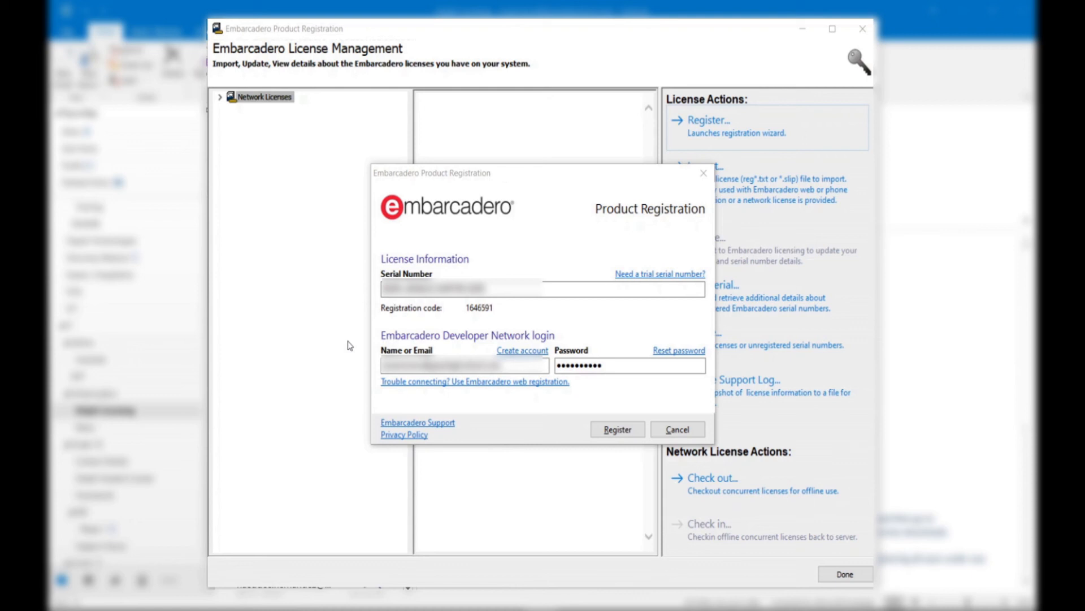
# Submit the Product Registration form to register the license
pyautogui.click(607, 431)
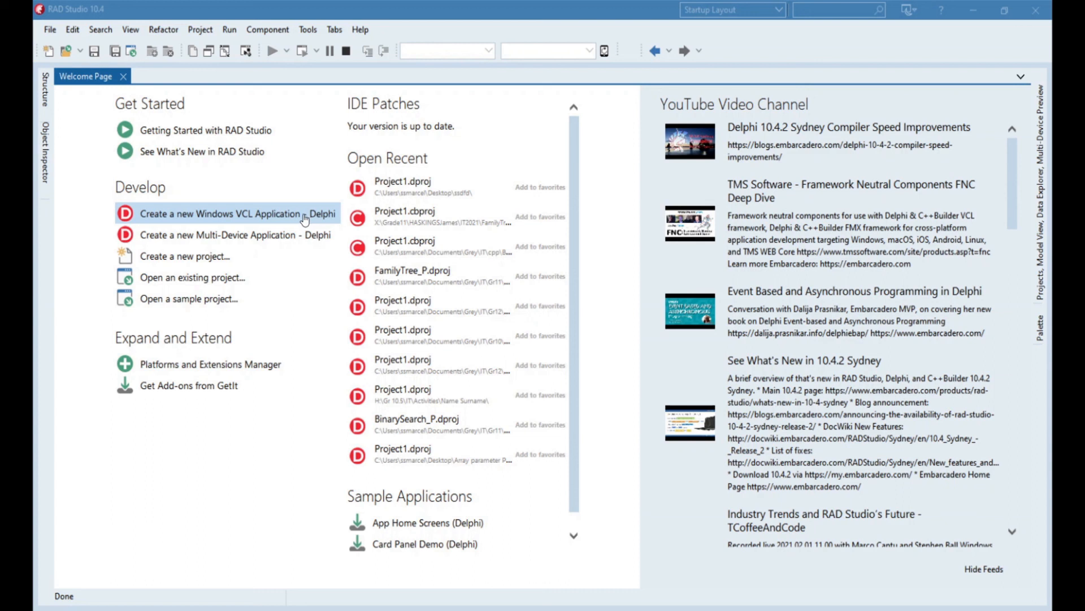
# Create a new Delphi Windows VCL Application, run it, and close the Form1 window
pyautogui.click(304, 218)
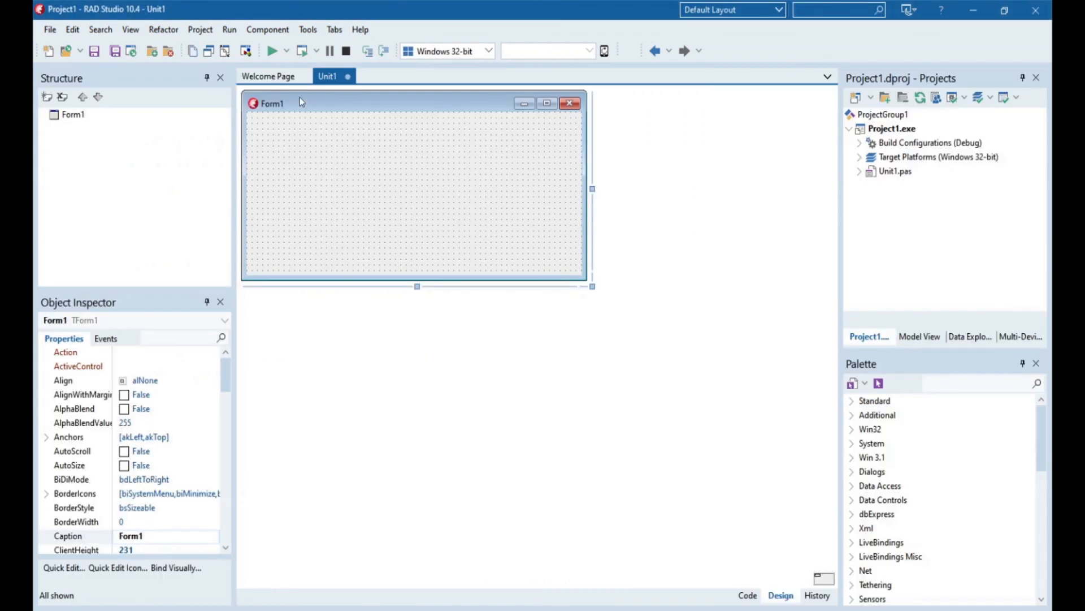
pyautogui.click(272, 51)
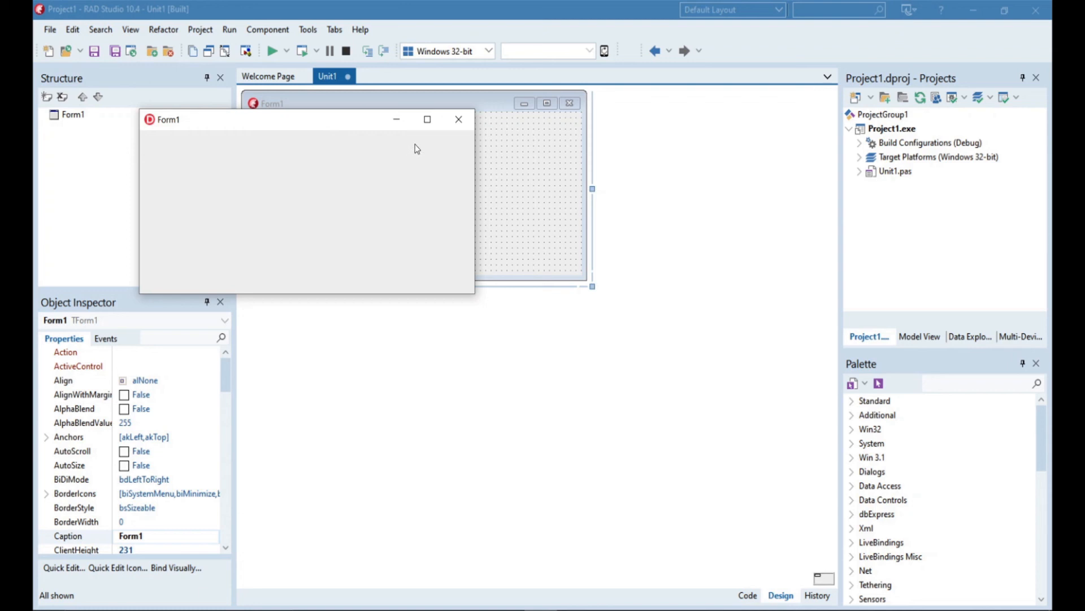
pyautogui.click(458, 120)
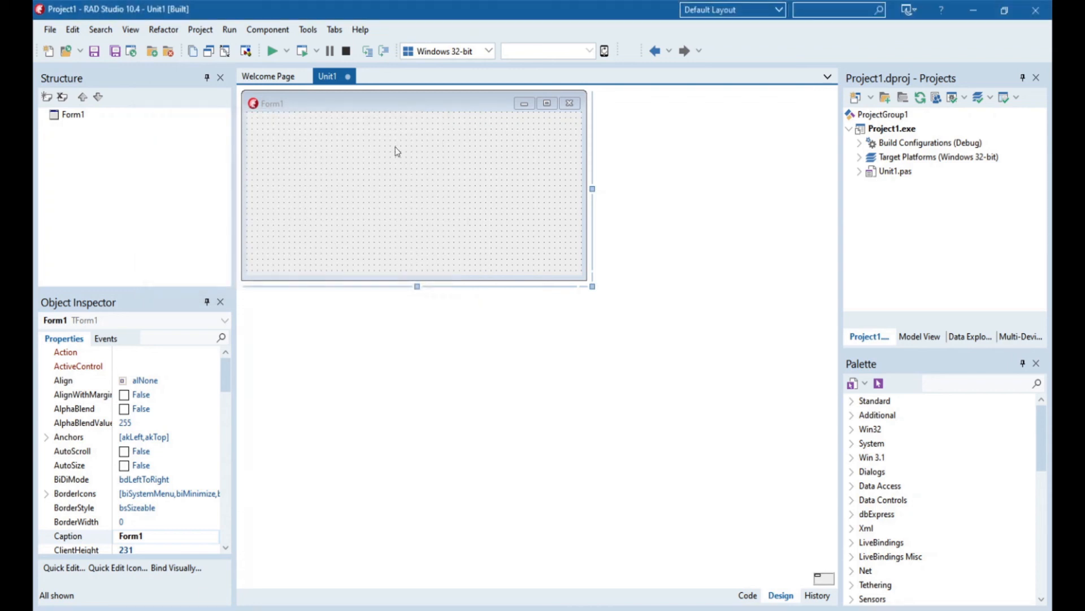
pyautogui.click(369, 49)
pyautogui.click(360, 29)
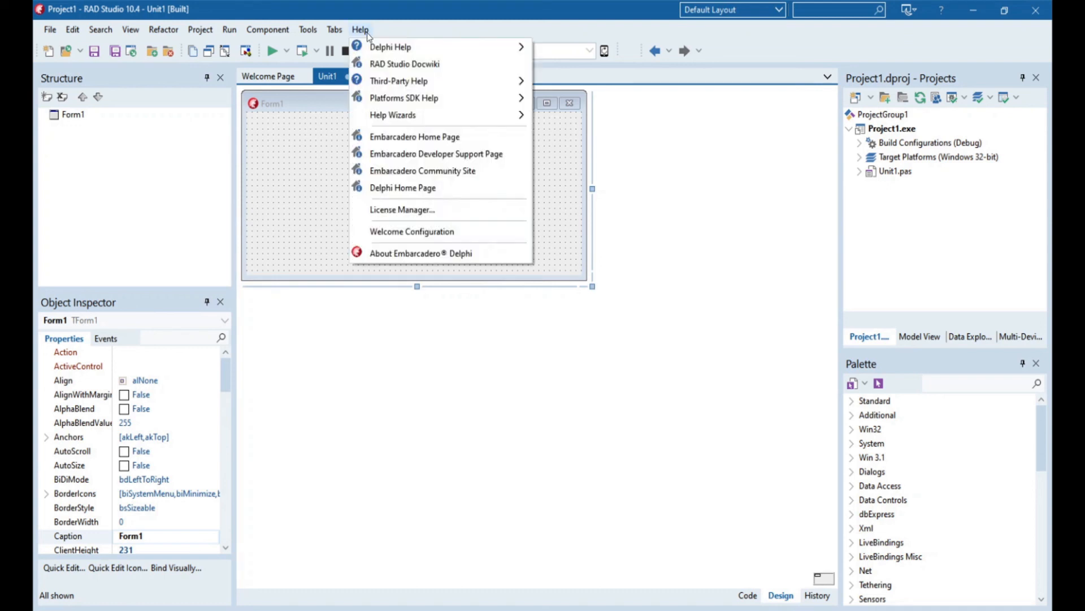
pyautogui.click(377, 209)
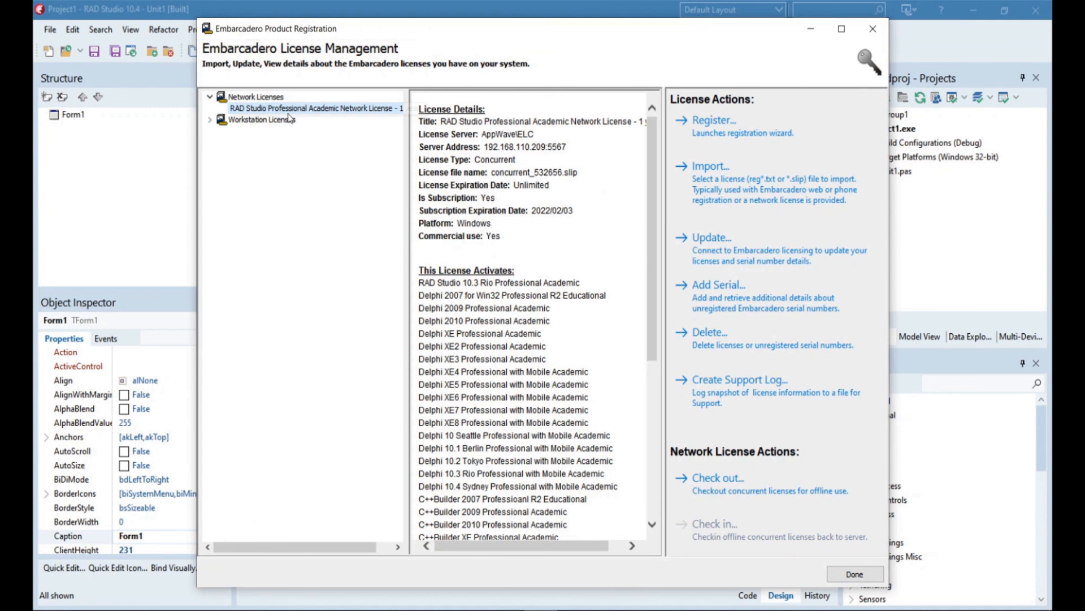
pyautogui.click(245, 124)
pyautogui.click(210, 120)
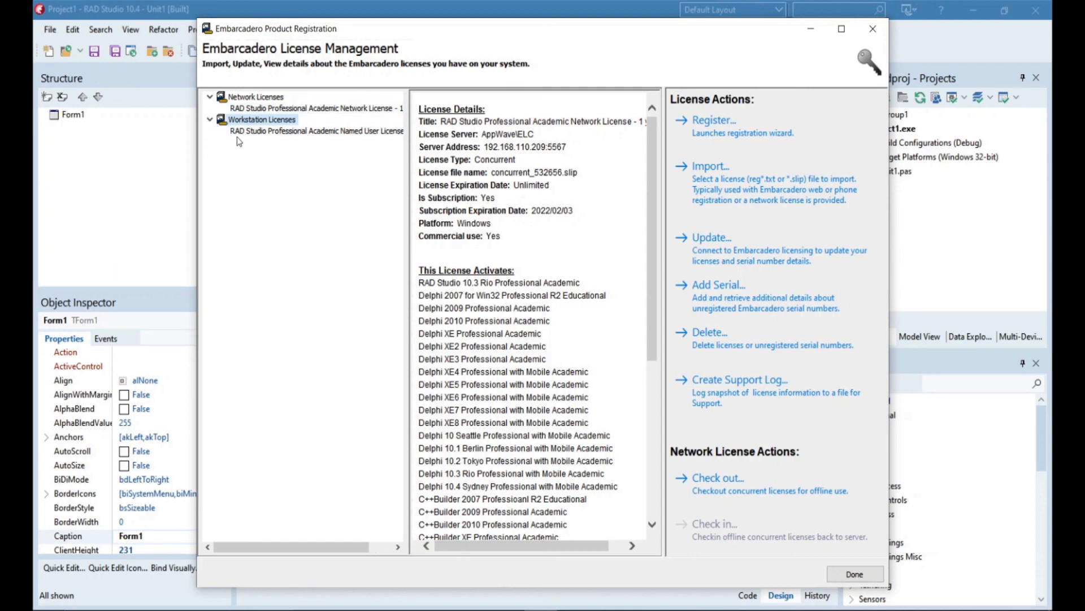
pyautogui.click(260, 133)
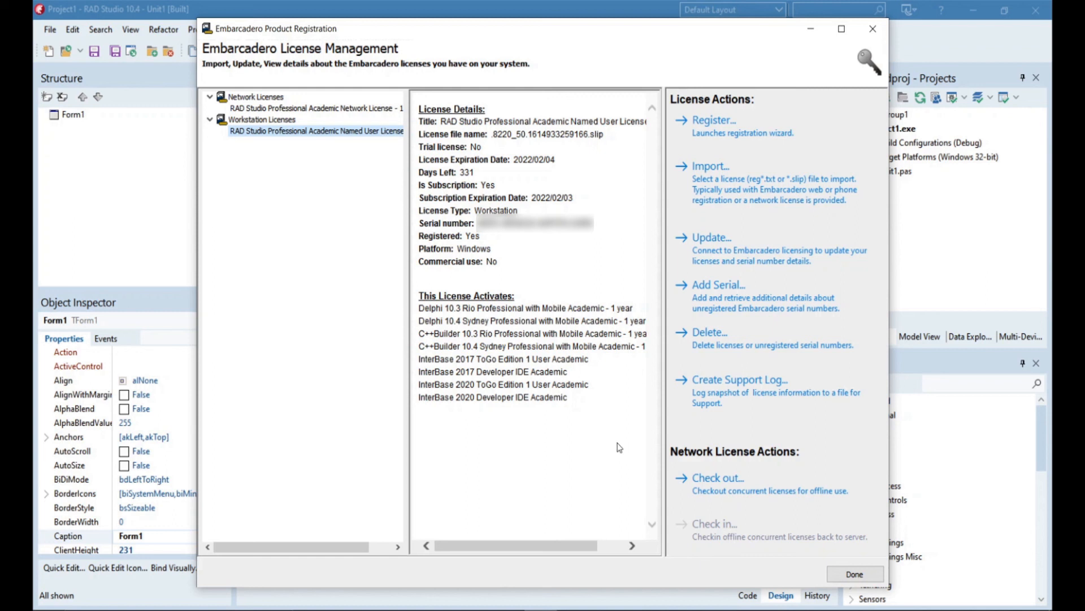
pyautogui.click(854, 574)
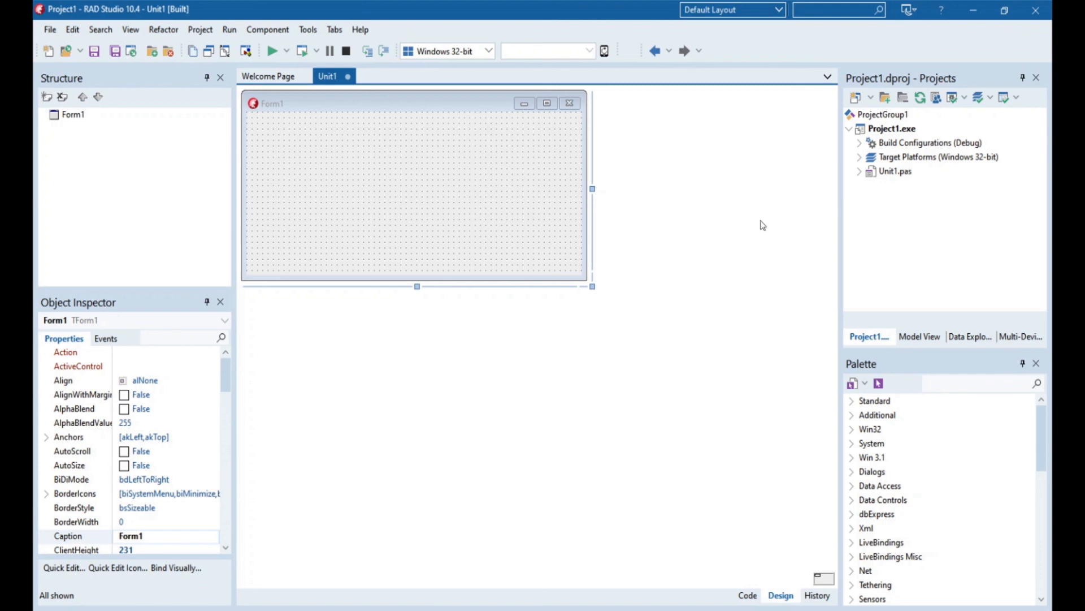
# Minimize RAD Studio and expand the new RAD Studio Professional Academic Named User license entry
pyautogui.click(967, 12)
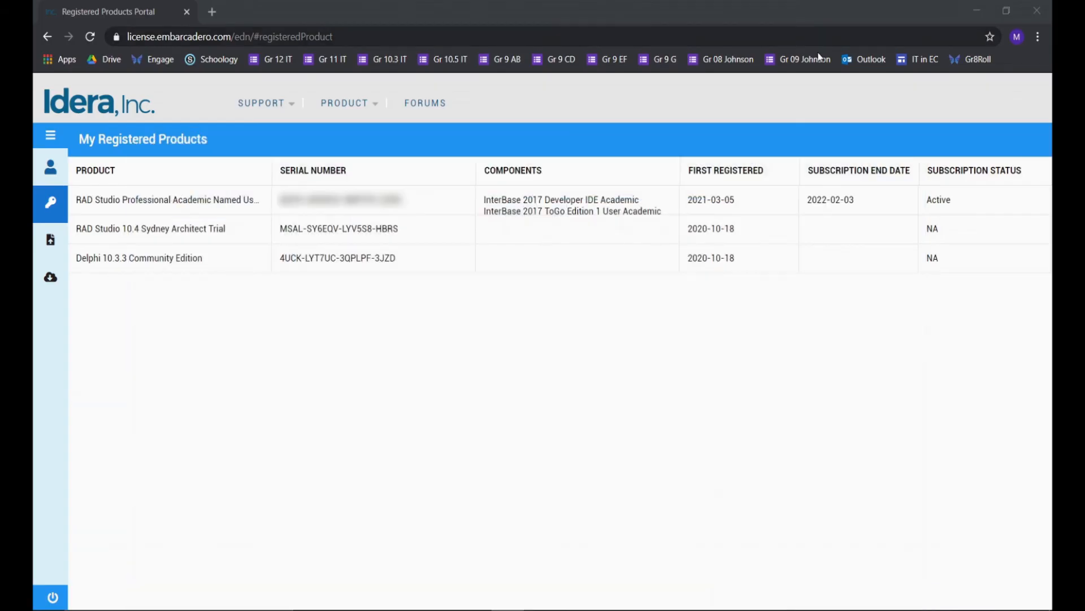
pyautogui.click(477, 198)
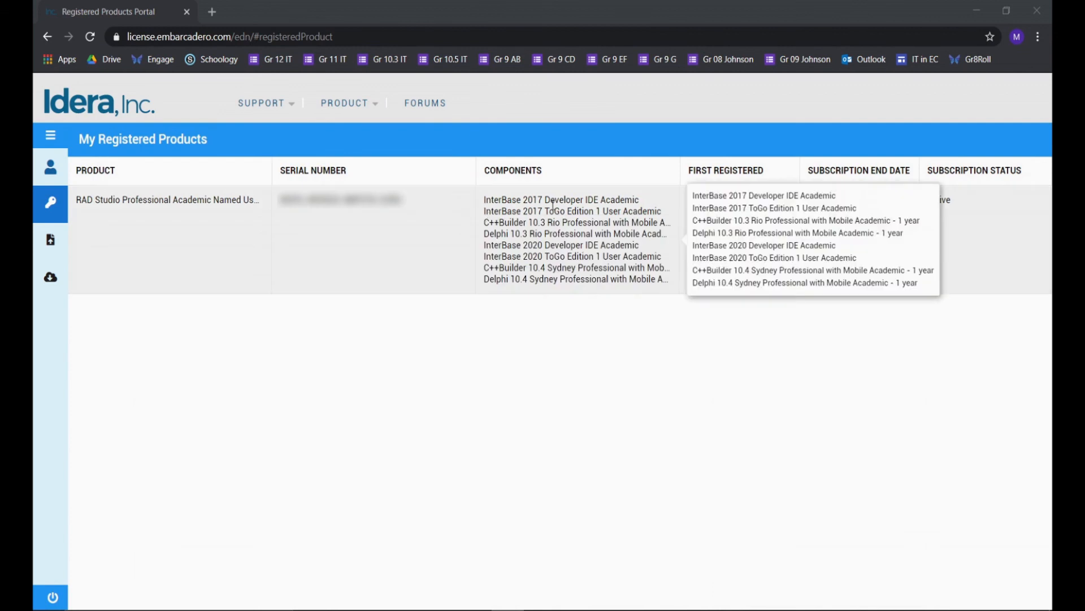